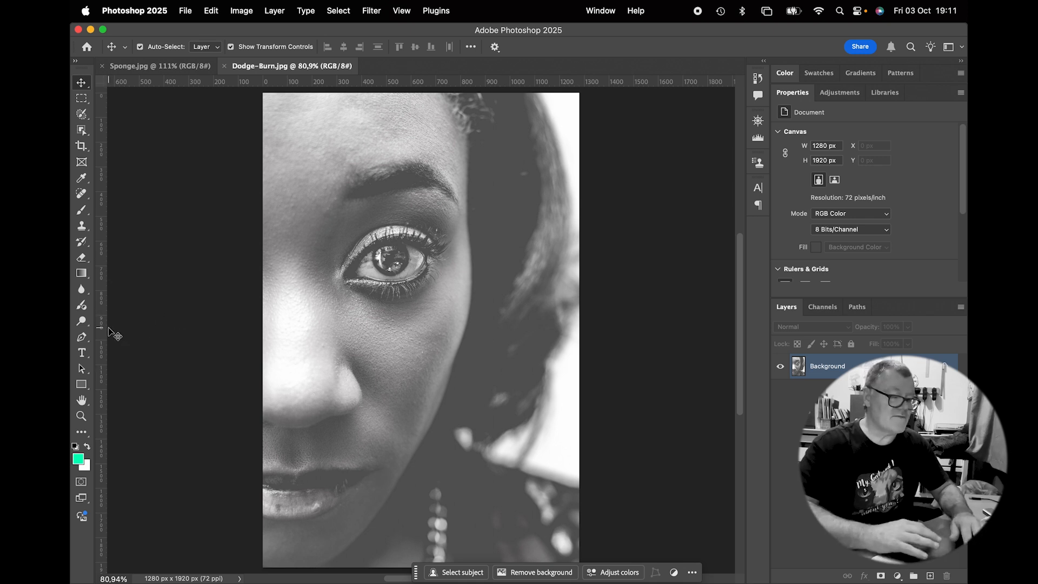
Select the Burn tool and set its range to Shadows with 20% exposure
left_click(81, 323)
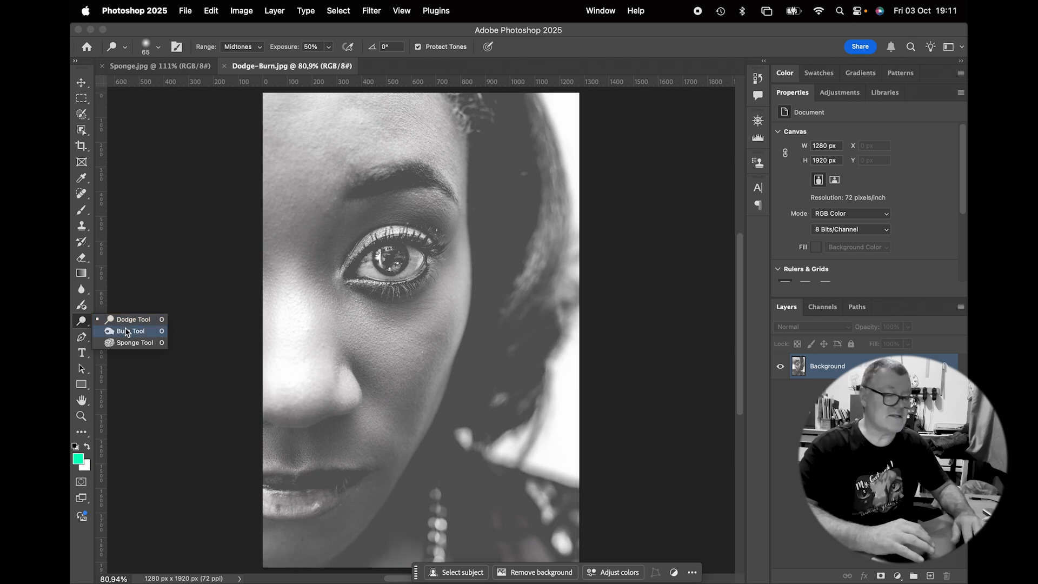
left_click(129, 332)
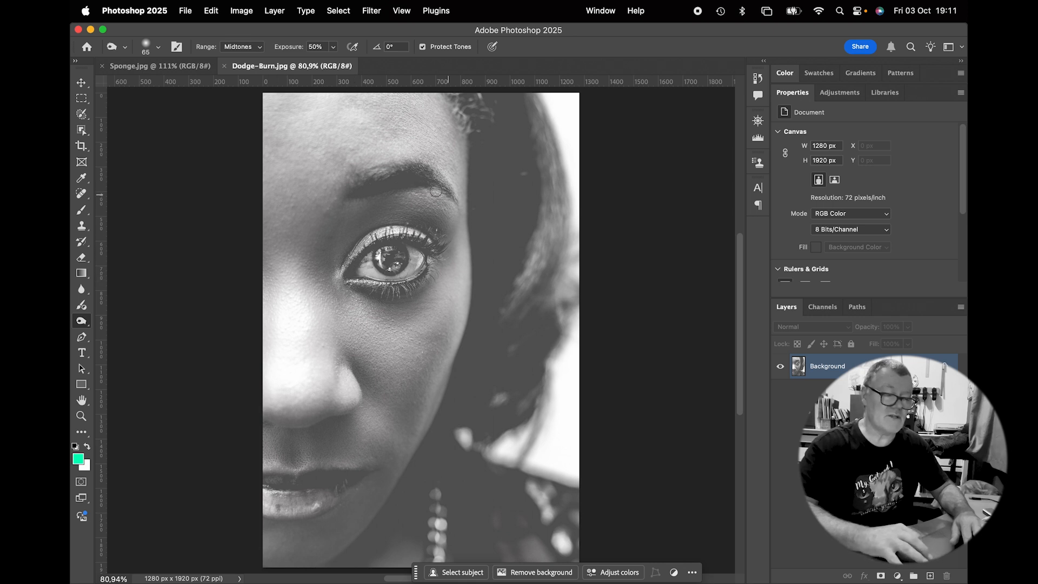
left_click(244, 49)
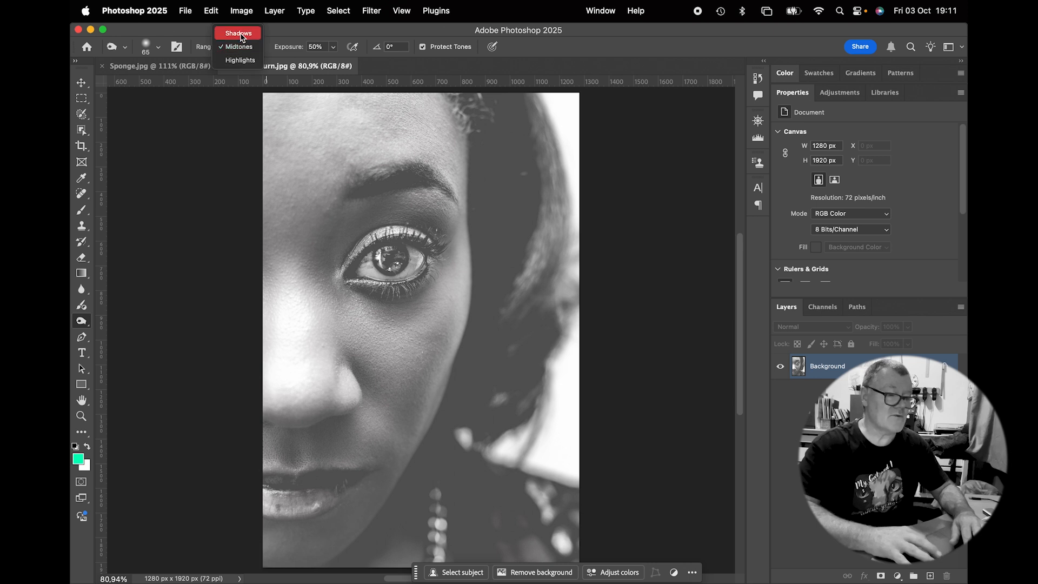
left_click(242, 35)
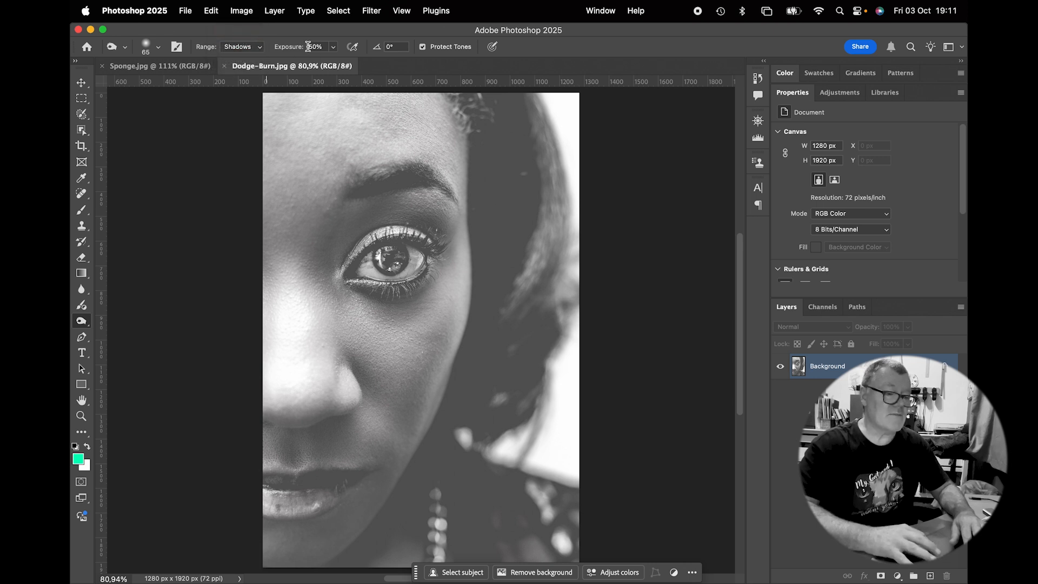
key("2")
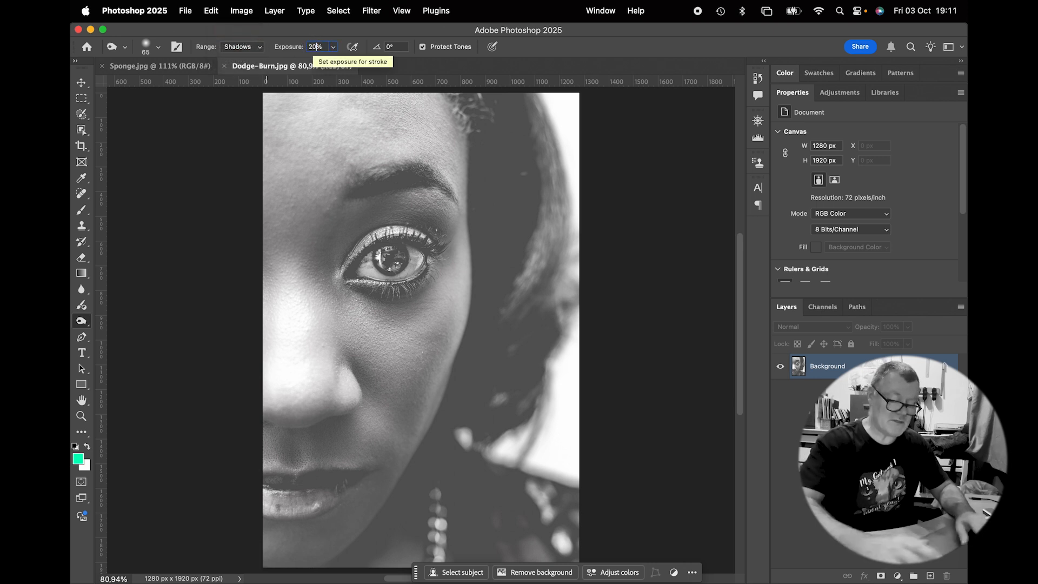
Burn the shadows around the eye, eyebrow, nose and lips, enlarging the brush between strokes
key("bracketright")
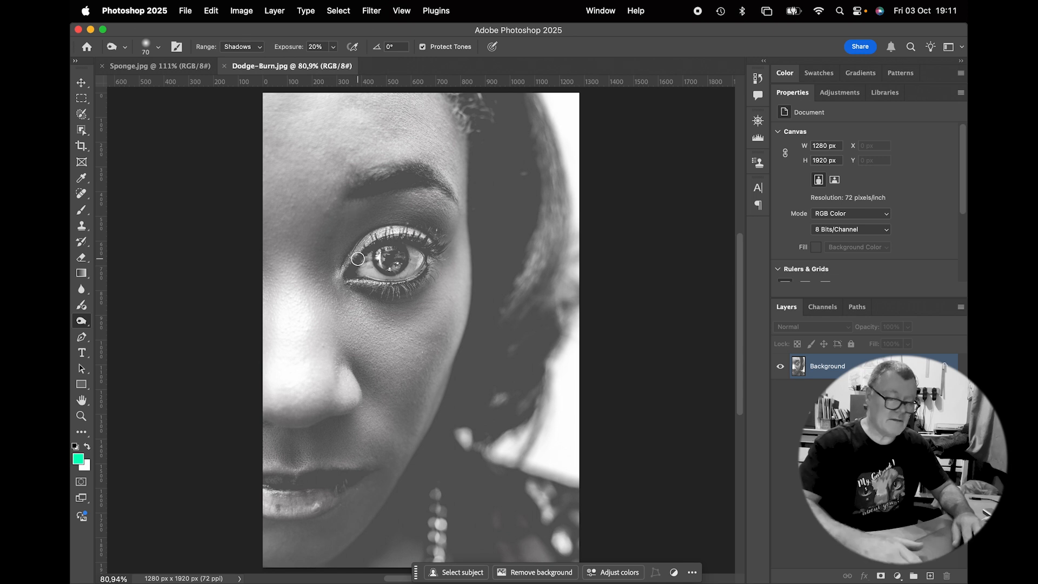
mouse_move(352, 273)
left_mouse_down()
mouse_move(390, 238)
mouse_move(433, 248)
mouse_move(399, 232)
mouse_move(379, 238)
mouse_move(349, 275)
mouse_move(416, 280)
mouse_move(428, 261)
mouse_move(400, 290)
mouse_move(359, 279)
mouse_move(381, 287)
mouse_move(430, 273)
mouse_move(438, 255)
mouse_move(392, 244)
mouse_move(392, 255)
mouse_move(387, 241)
mouse_move(395, 267)
mouse_move(390, 257)
mouse_move(345, 280)
mouse_move(383, 248)
mouse_move(433, 257)
mouse_move(415, 275)
mouse_move(380, 280)
left_mouse_up()
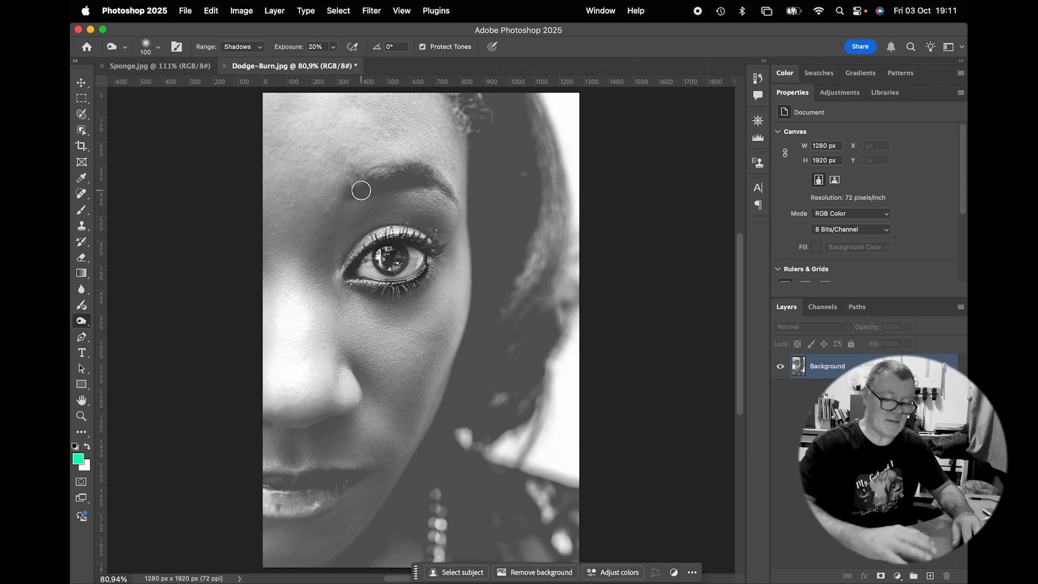
key("bracketright")
key("bracketright")
key("bracketright")
mouse_move(425, 182)
left_mouse_down()
mouse_move(400, 173)
mouse_move(365, 184)
mouse_move(430, 179)
left_mouse_up()
mouse_move(277, 433)
left_mouse_down()
mouse_move(328, 422)
mouse_move(308, 442)
mouse_move(328, 416)
left_mouse_up()
mouse_move(343, 483)
left_mouse_down()
mouse_move(275, 479)
mouse_move(280, 495)
mouse_move(330, 487)
mouse_move(284, 500)
left_mouse_up()
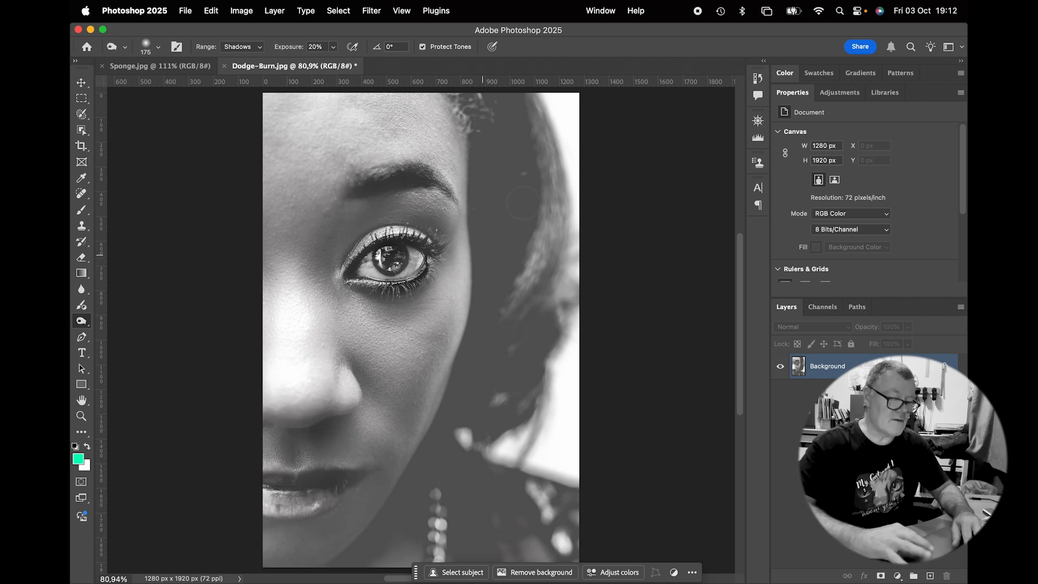
Try a large 500 px burn stroke across the hair and eye, then undo it
key("bracketright")
key("bracketright")
key("bracketright")
key("bracketright")
key("bracketright")
mouse_move(525, 174)
left_mouse_down()
mouse_move(526, 210)
mouse_move(506, 223)
mouse_move(496, 507)
mouse_move(479, 440)
mouse_move(487, 453)
mouse_move(494, 404)
mouse_move(461, 486)
mouse_move(413, 541)
mouse_move(465, 439)
mouse_move(375, 558)
mouse_move(487, 475)
mouse_move(541, 513)
mouse_move(536, 551)
mouse_move(469, 559)
mouse_move(469, 423)
mouse_move(416, 476)
mouse_move(500, 318)
mouse_move(500, 353)
mouse_move(498, 163)
mouse_move(467, 270)
mouse_move(489, 356)
mouse_move(513, 179)
mouse_move(551, 341)
mouse_move(362, 574)
mouse_move(379, 561)
mouse_move(347, 566)
mouse_move(427, 515)
mouse_move(583, 513)
mouse_move(430, 510)
mouse_move(491, 401)
mouse_move(479, 222)
mouse_move(397, 197)
mouse_move(359, 237)
mouse_move(445, 181)
mouse_move(337, 248)
mouse_move(394, 256)
left_mouse_up()
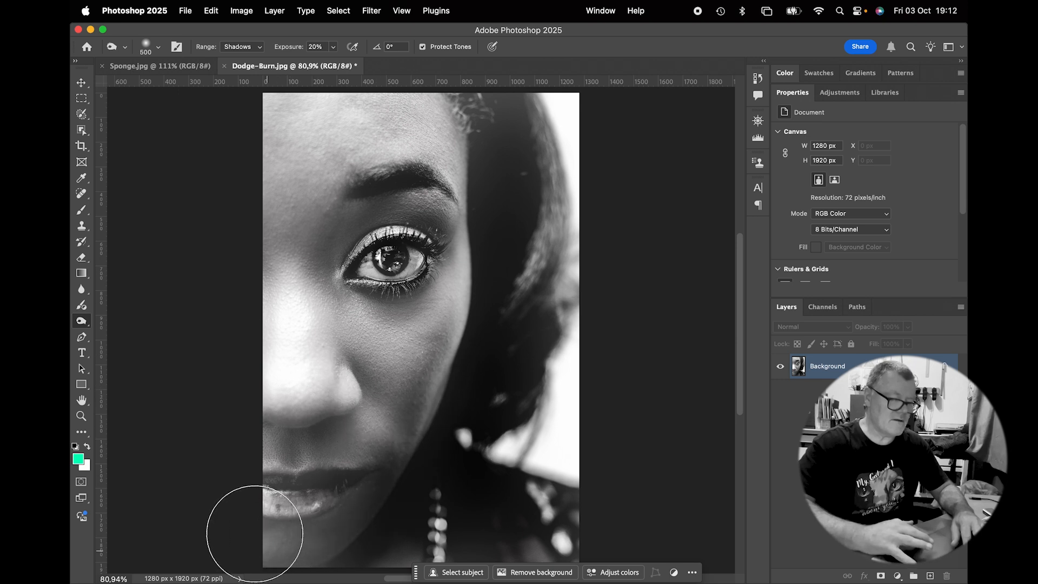
key("super+z")
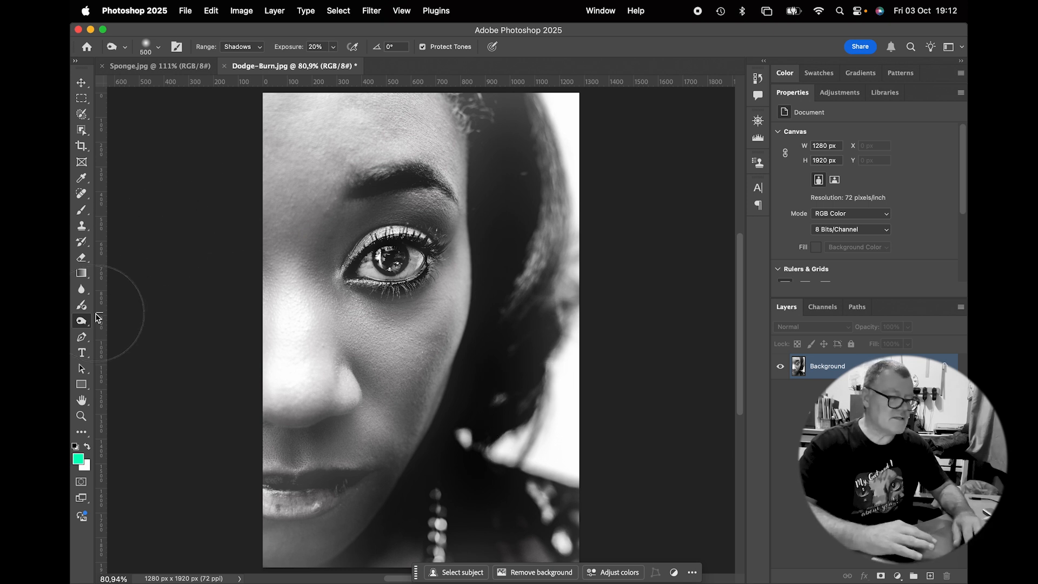
Switch to the Dodge tool with the Highlights range and 20% exposure
left_click_drag(80, 324, 127, 310)
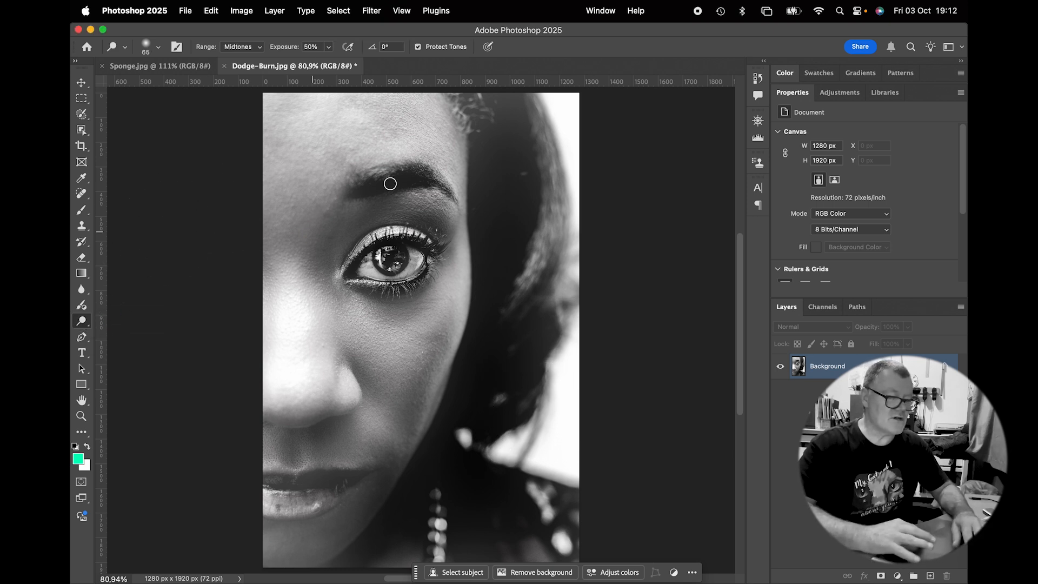
left_click(244, 48)
left_click(240, 60)
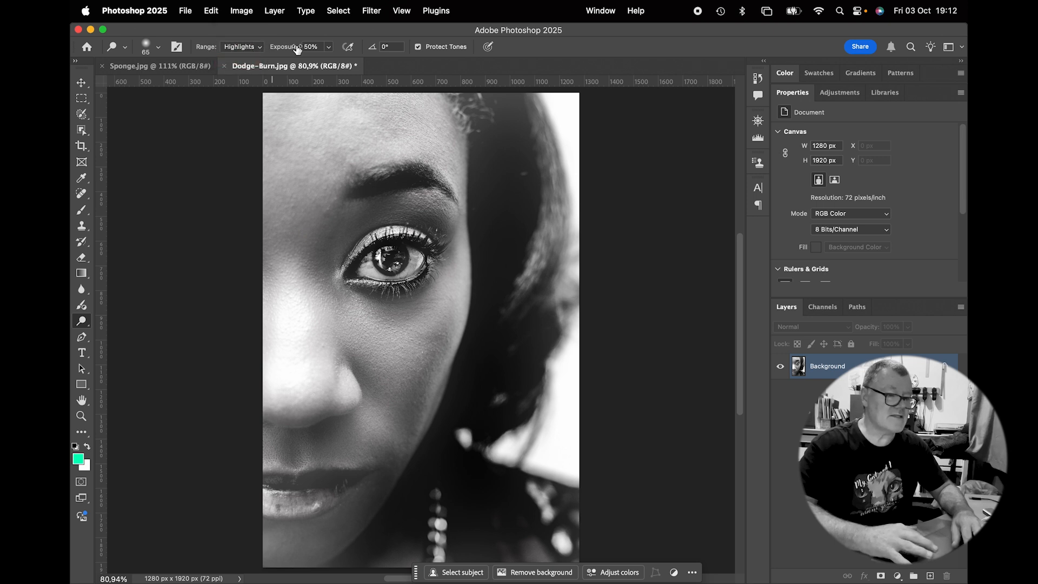
double_click(310, 47)
type("20")
key("Return")
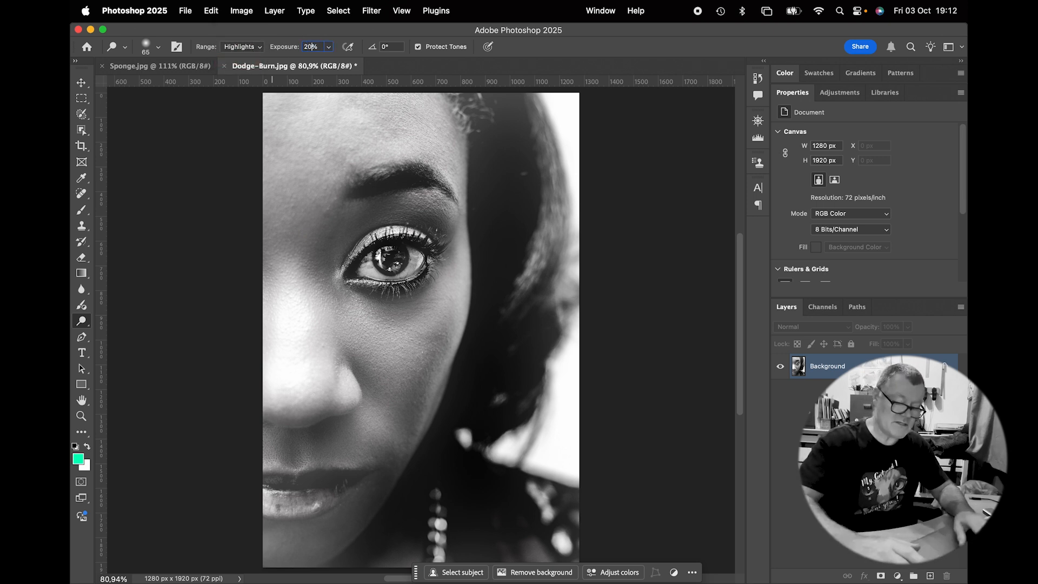
Dodge the highlights in the eye and on the lips
left_click(380, 266)
mouse_move(366, 271)
left_mouse_down()
mouse_move(368, 260)
mouse_move(375, 269)
mouse_move(420, 263)
mouse_move(384, 268)
mouse_move(403, 257)
mouse_move(384, 256)
left_mouse_up()
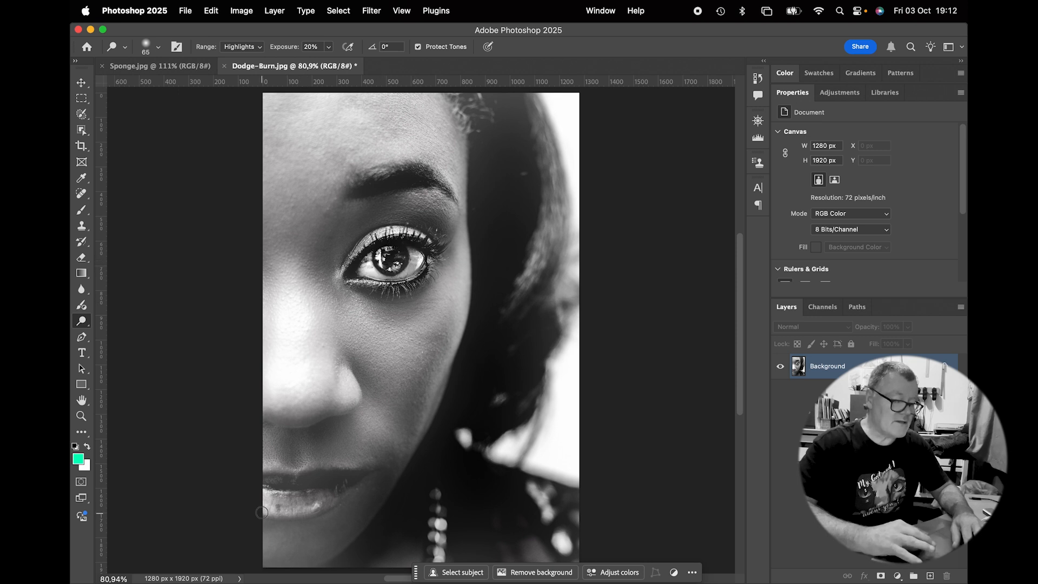
mouse_move(266, 498)
left_mouse_down()
mouse_move(285, 510)
mouse_move(329, 497)
mouse_move(291, 487)
mouse_move(296, 473)
mouse_move(332, 470)
mouse_move(267, 470)
mouse_move(343, 470)
left_mouse_up()
Set the range to Midtones and dodge the hair beside the face with a 400 px brush
left_click(252, 47)
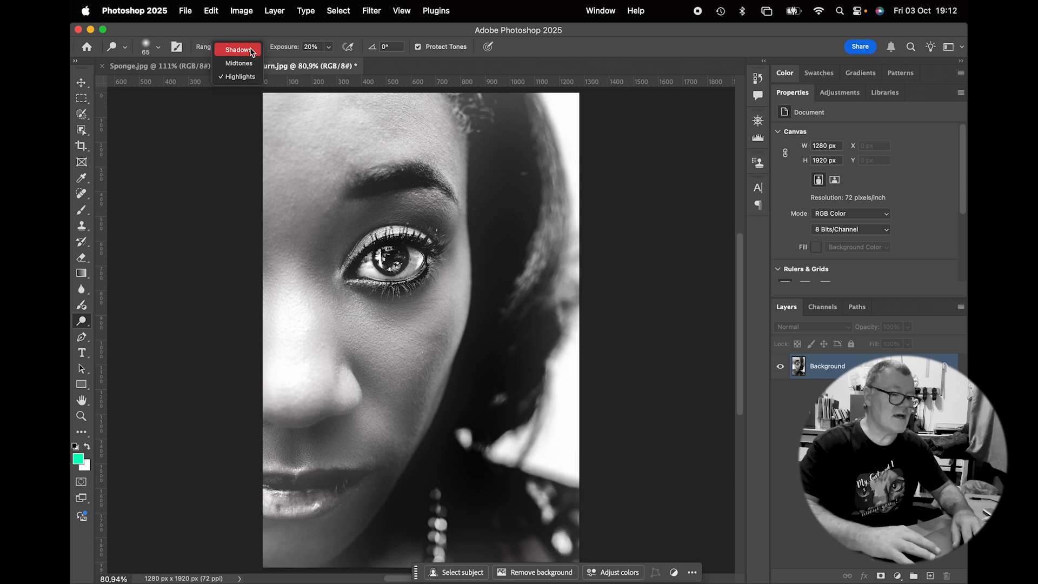
left_click(237, 57)
key("bracketright")
key("bracketright")
key("bracketright")
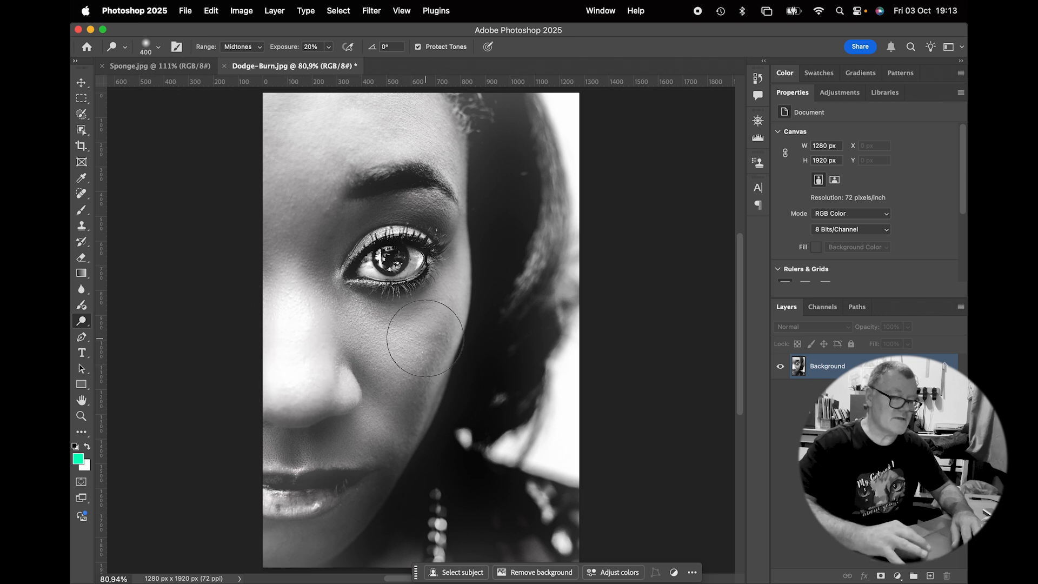
mouse_move(521, 230)
left_mouse_down()
mouse_move(556, 216)
mouse_move(537, 232)
mouse_move(543, 254)
mouse_move(546, 139)
left_mouse_up()
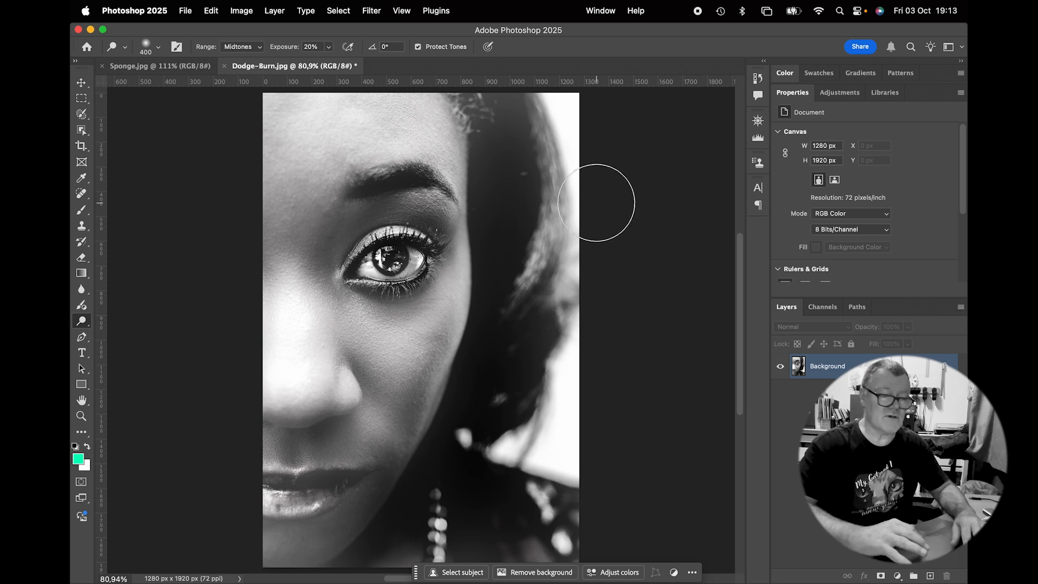
Open the History panel and create a snapshot of the current state
left_click(757, 79)
left_click(707, 454)
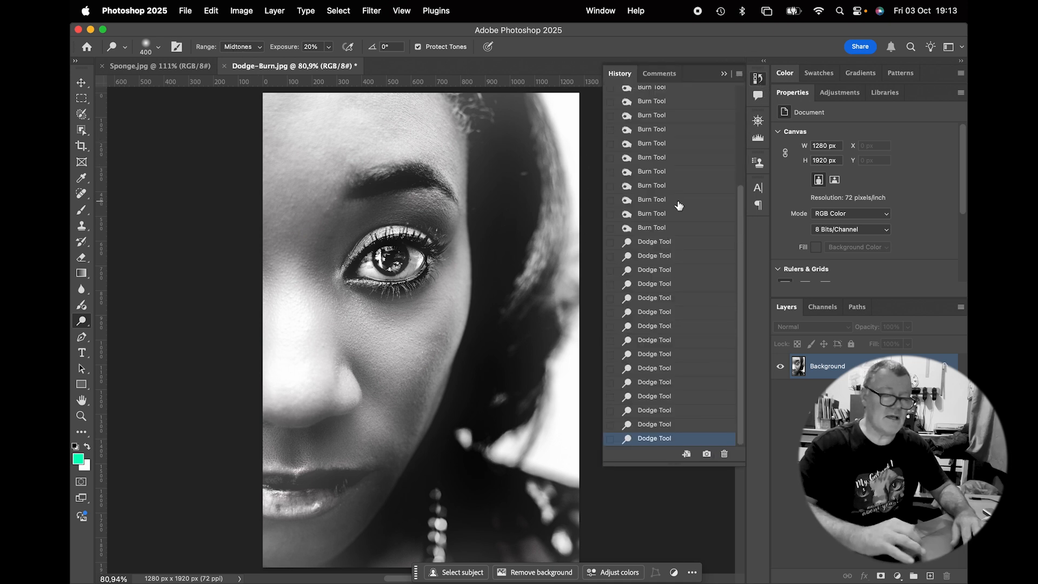
Compare the original image state with the new snapshot, then close the History panel
scroll(676, 189, "up", 5)
left_click(659, 97)
left_click(657, 121)
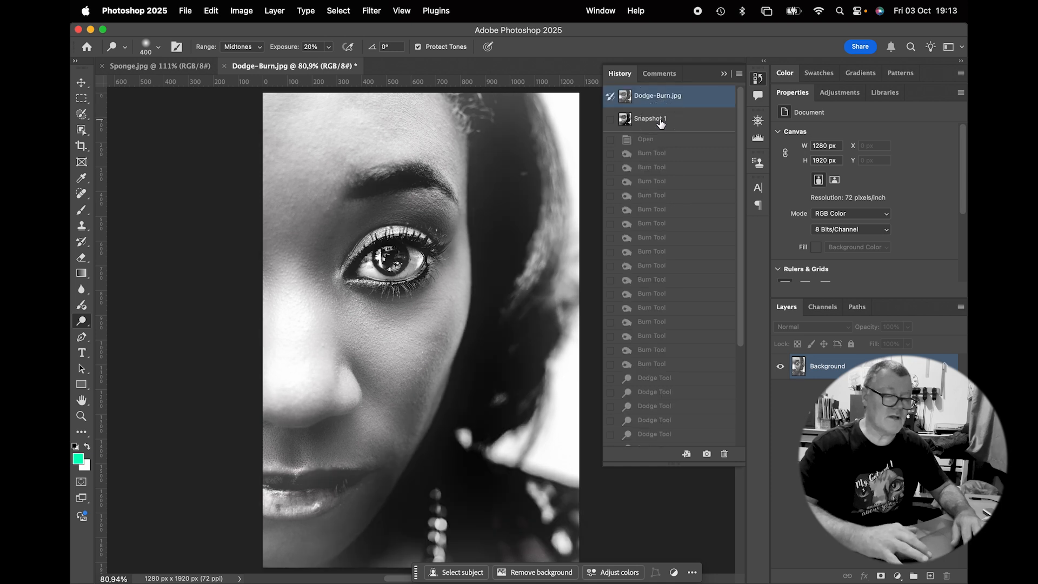
left_click(663, 101)
left_click(663, 118)
left_click(661, 96)
left_click(664, 119)
left_click(661, 97)
left_click(663, 120)
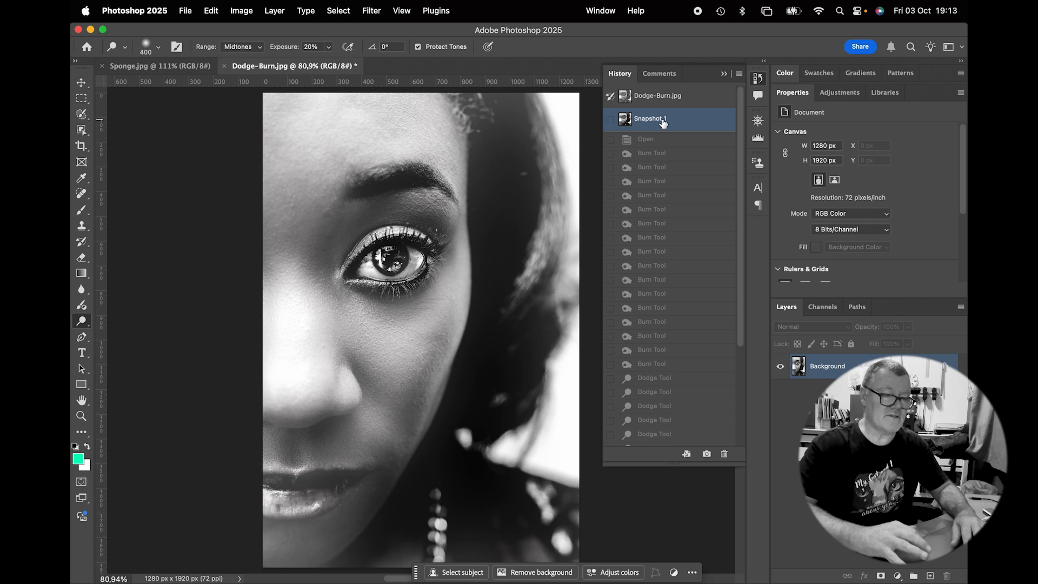
left_click(723, 74)
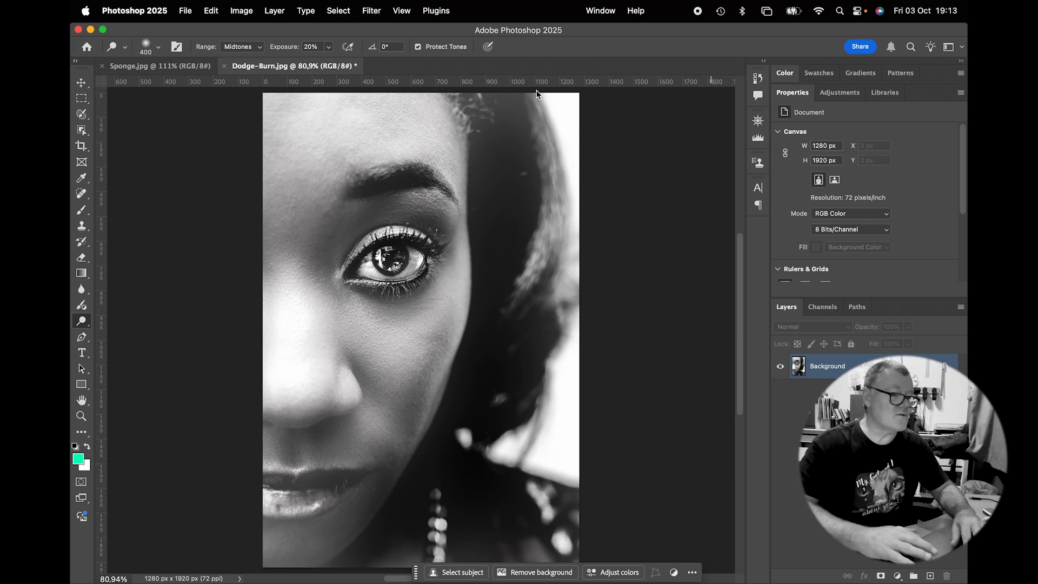
Switch to the Sponge.jpg document and select the woman with the Object Selection tool
left_click(165, 69)
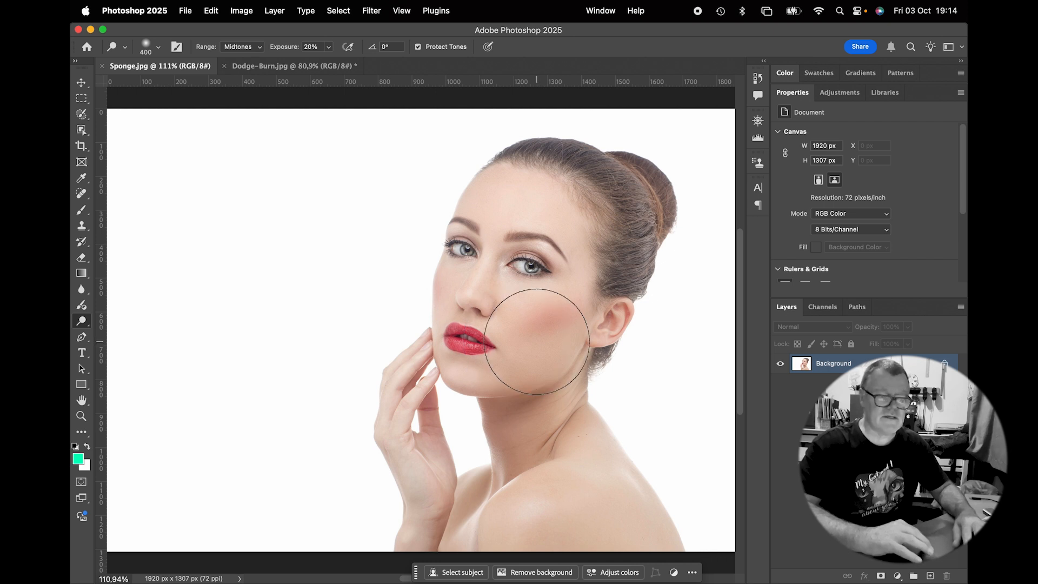
left_click(81, 323)
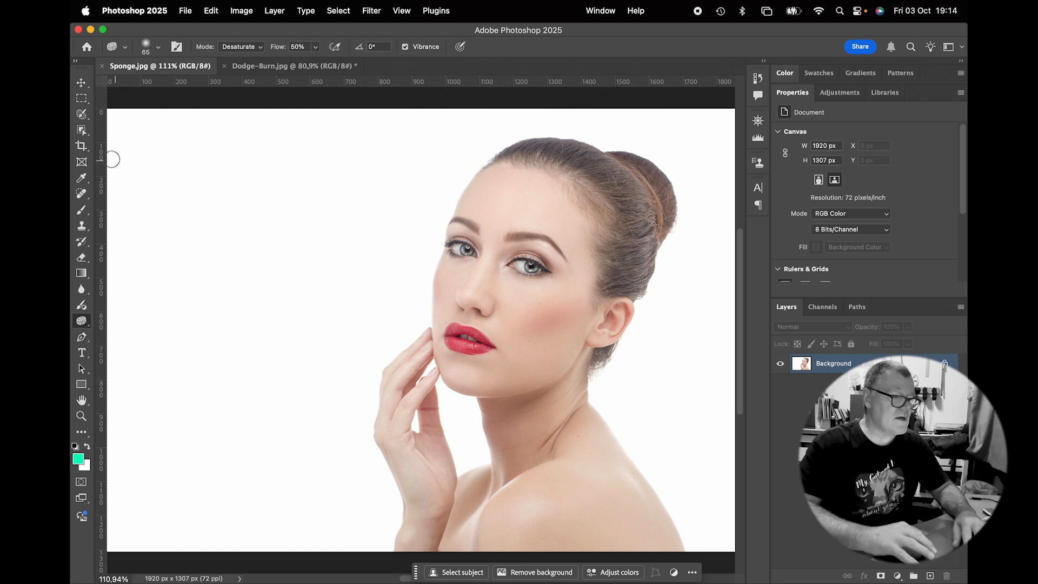
left_click_drag(81, 129, 121, 131)
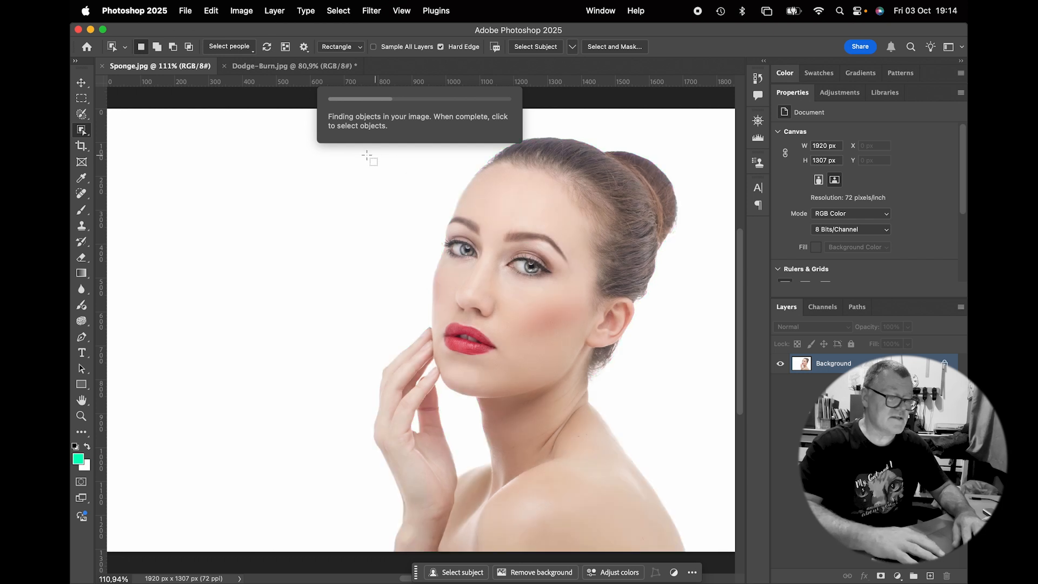
left_click_drag(351, 132, 717, 564)
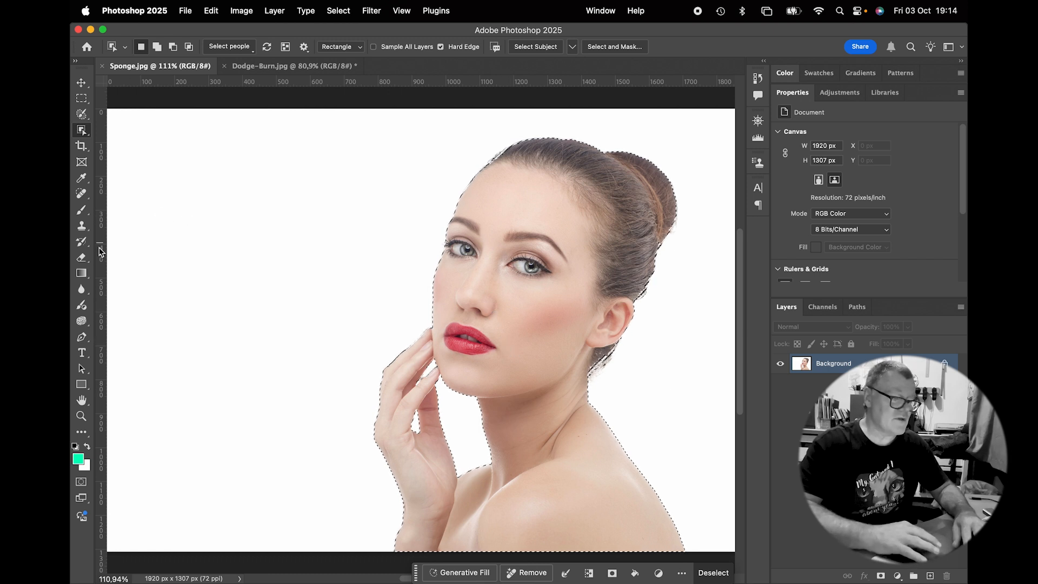
Set the Sponge tool to Saturate mode with 20% flow
left_click(83, 321)
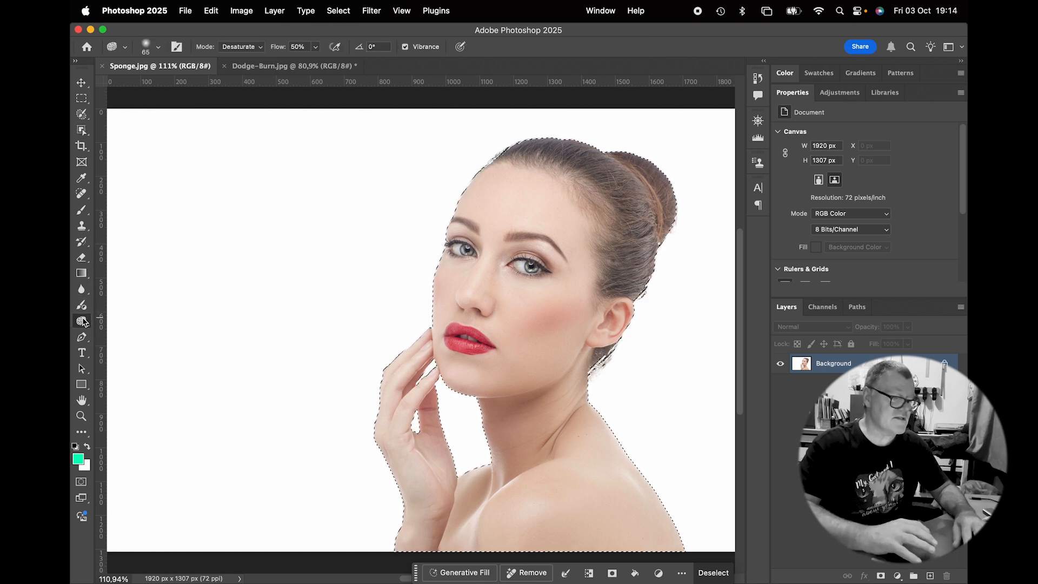
left_click(235, 49)
left_click(237, 58)
left_click(295, 48)
type("20")
key("Return")
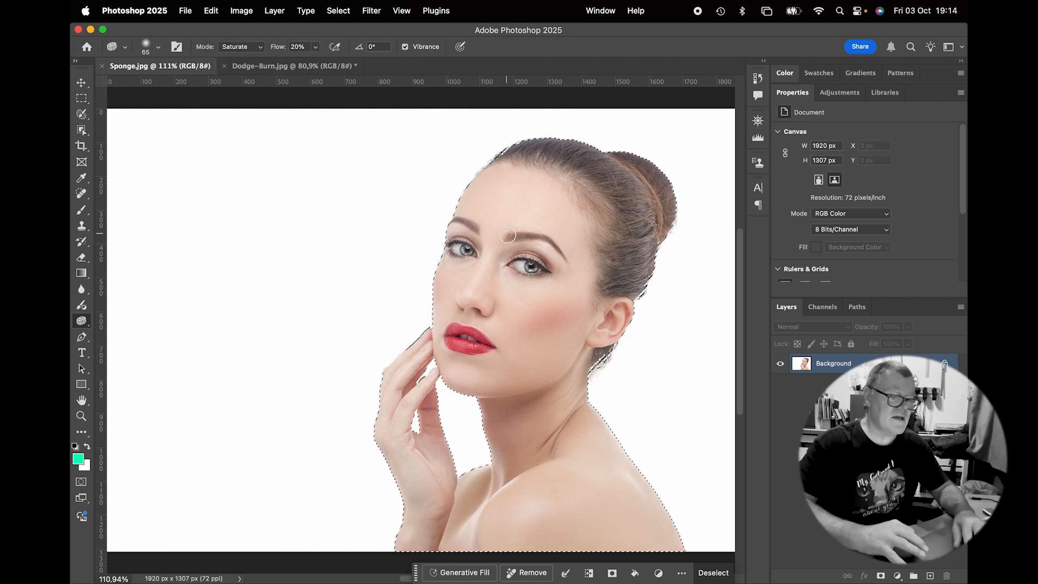
Saturate the forehead, cheek and jaw skin with a 250 px brush, then deselect
key("bracketright")
key("bracketright")
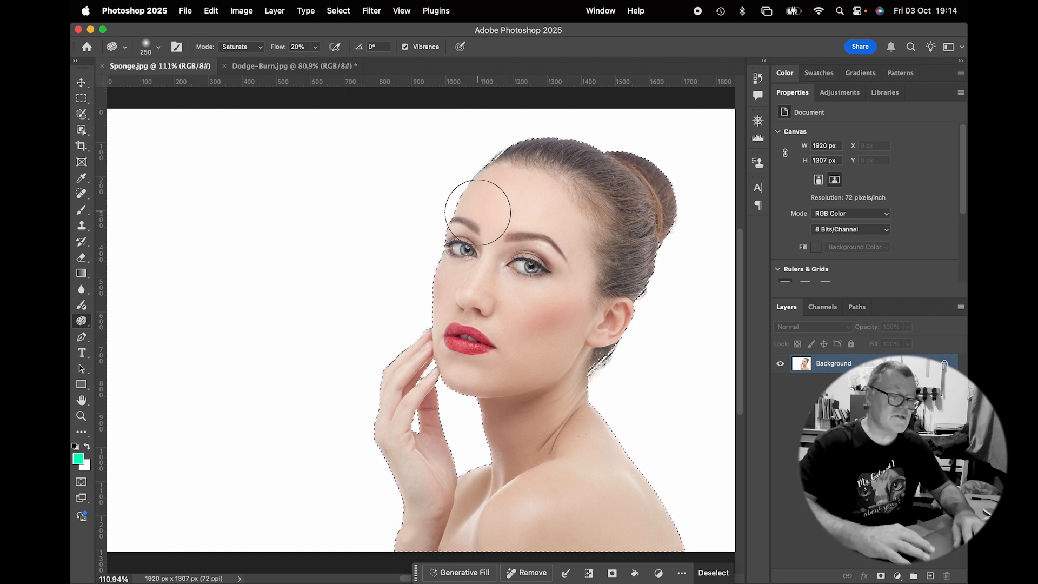
left_click_drag(592, 294, 577, 267)
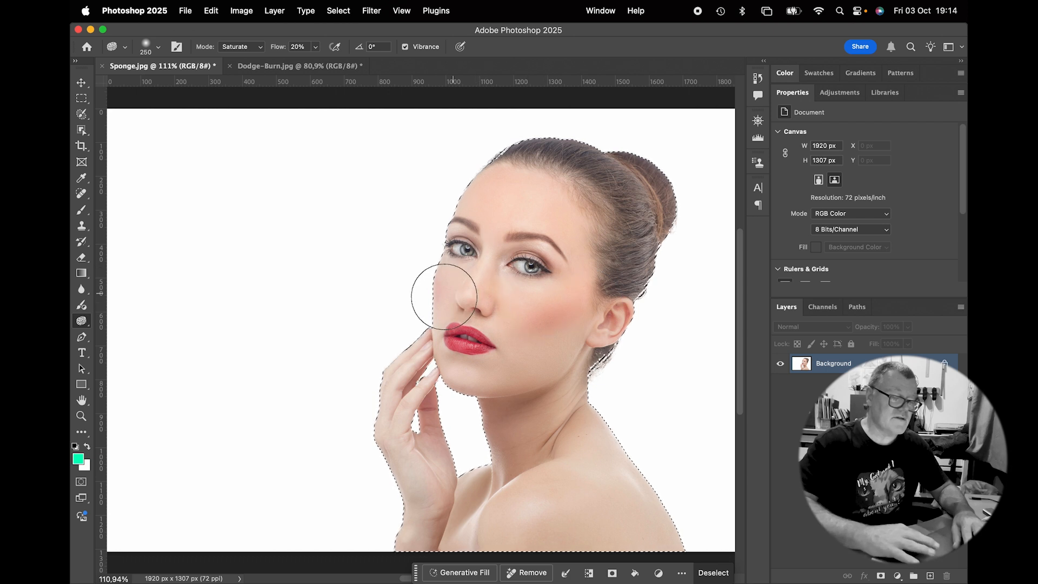
mouse_move(503, 377)
left_mouse_down()
mouse_move(580, 328)
mouse_move(447, 350)
mouse_move(462, 388)
mouse_move(567, 347)
mouse_move(555, 431)
mouse_move(490, 476)
mouse_move(521, 436)
mouse_move(581, 448)
mouse_move(584, 496)
mouse_move(572, 462)
mouse_move(598, 507)
mouse_move(631, 507)
mouse_move(661, 533)
mouse_move(439, 508)
mouse_move(478, 506)
mouse_move(462, 535)
mouse_move(422, 419)
mouse_move(405, 434)
mouse_move(421, 367)
mouse_move(418, 511)
mouse_move(413, 378)
mouse_move(384, 431)
mouse_move(420, 515)
mouse_move(561, 488)
mouse_move(544, 503)
mouse_move(609, 492)
mouse_move(503, 405)
mouse_move(581, 228)
mouse_move(489, 191)
mouse_move(481, 212)
mouse_move(547, 220)
mouse_move(497, 307)
mouse_move(438, 311)
mouse_move(483, 303)
mouse_move(549, 331)
left_mouse_up()
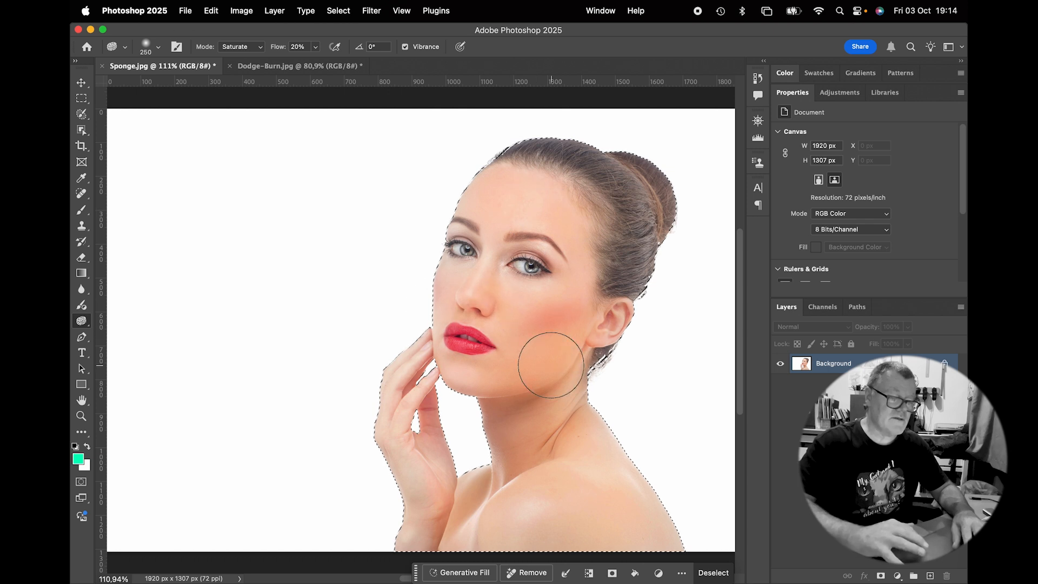
key("super+d")
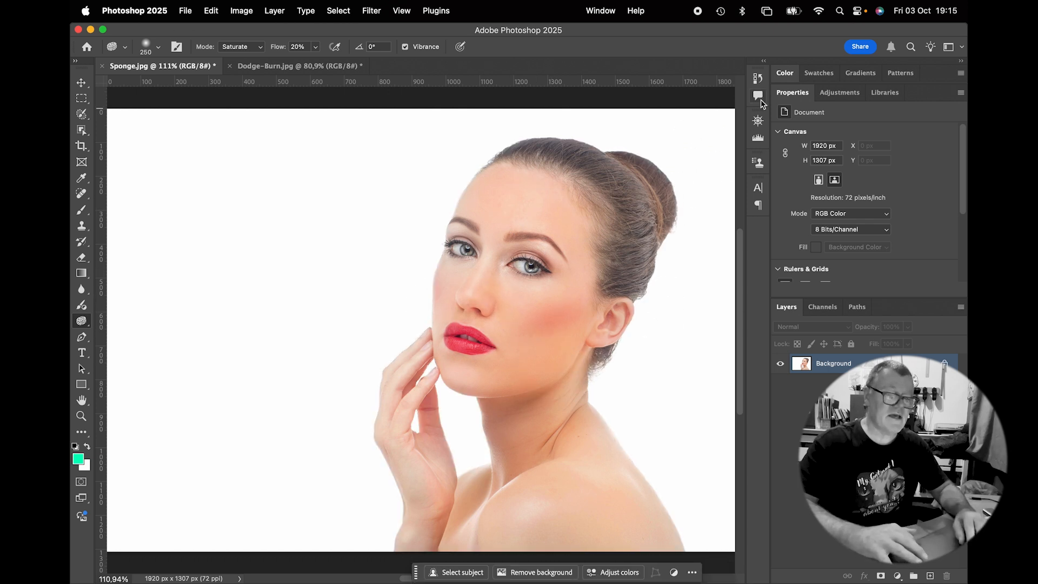
Compare the original Sponge.jpg state with Snapshot 1 and Snapshot 2 in the History panel
left_click(757, 79)
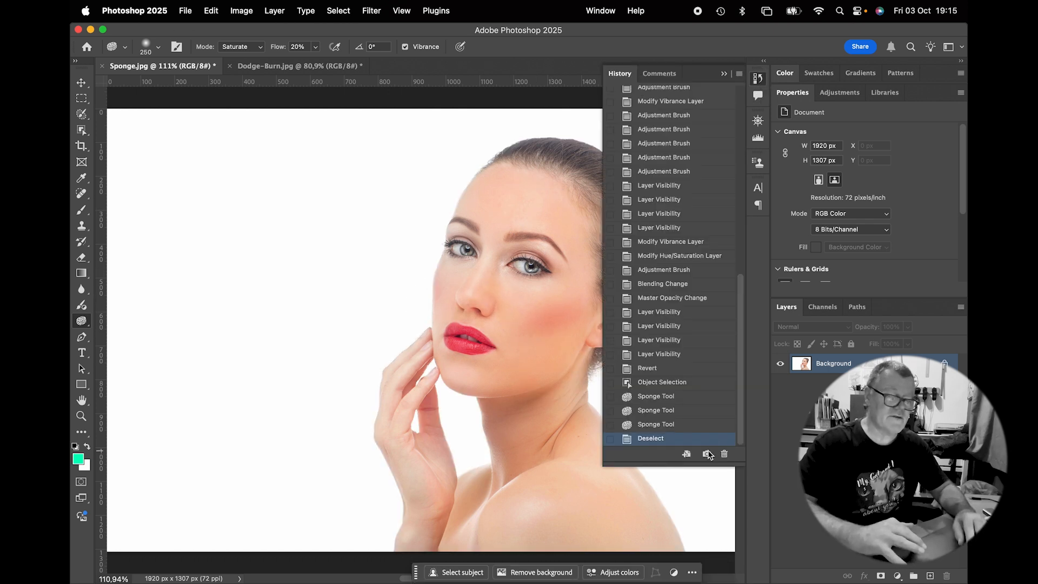
scroll(670, 248, "up", 15)
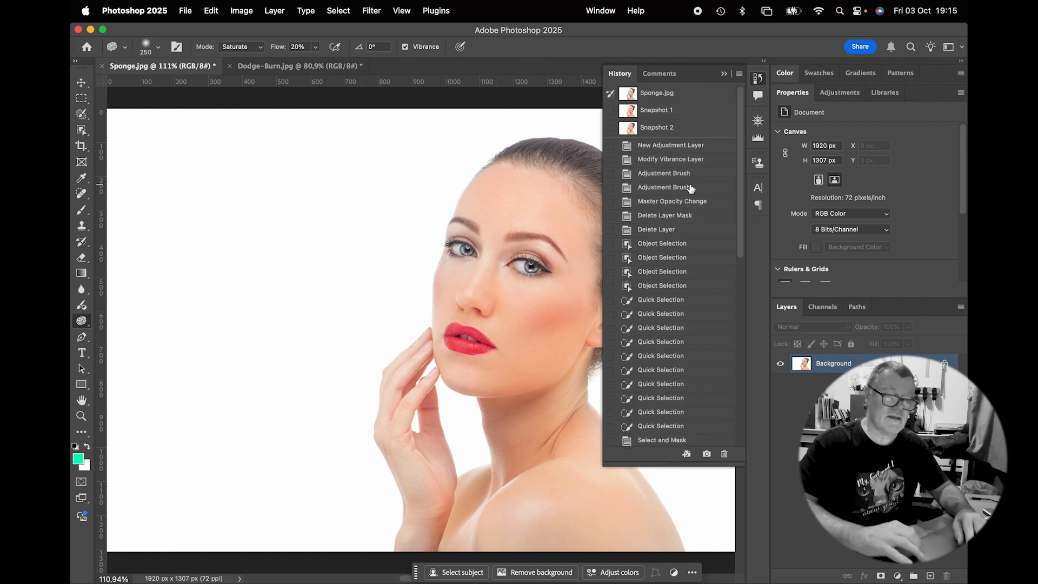
left_click(665, 95)
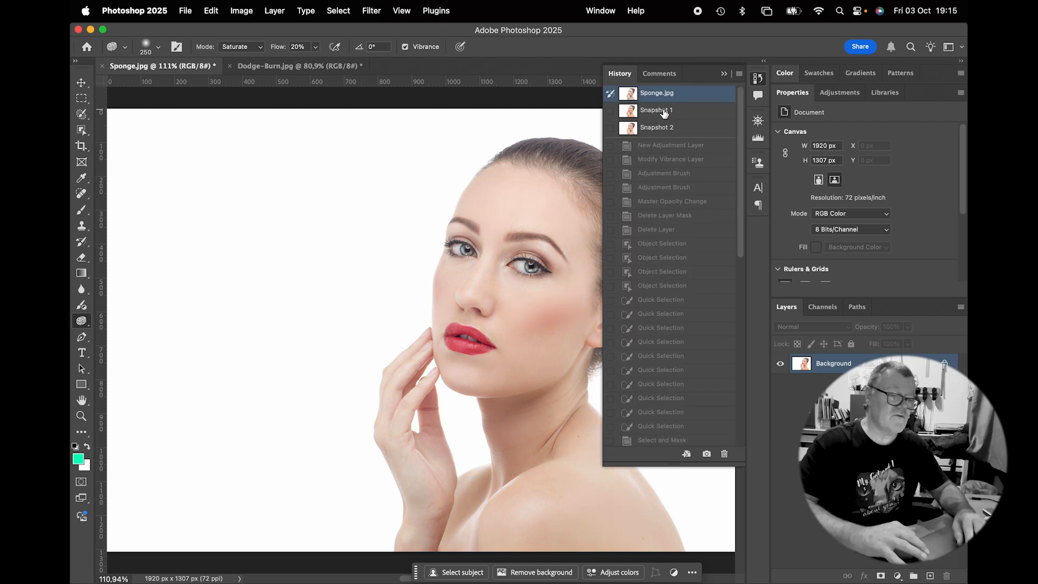
left_click(664, 111)
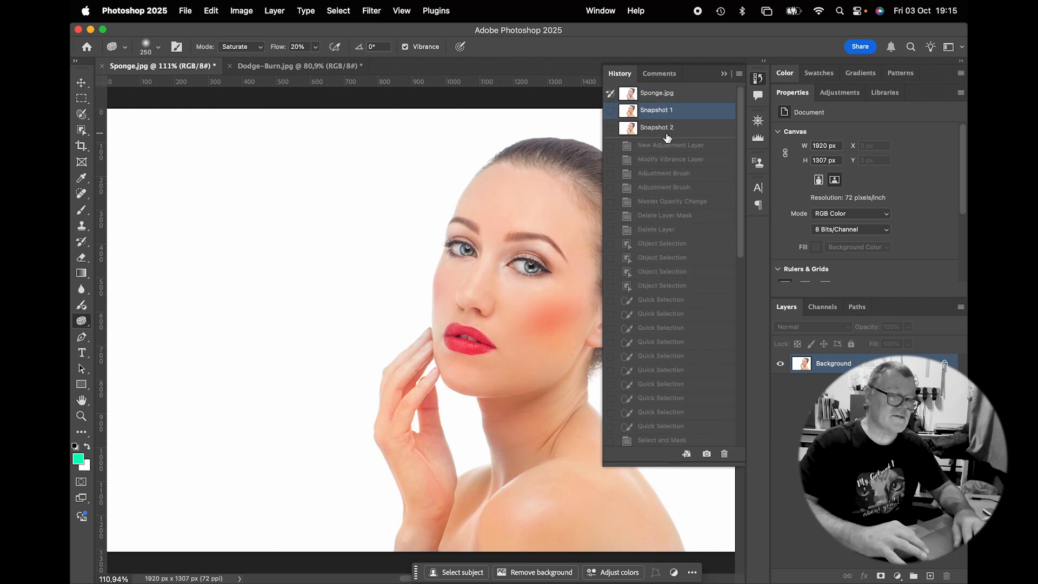
left_click(668, 138)
left_click(662, 94)
left_click(664, 129)
left_click(663, 92)
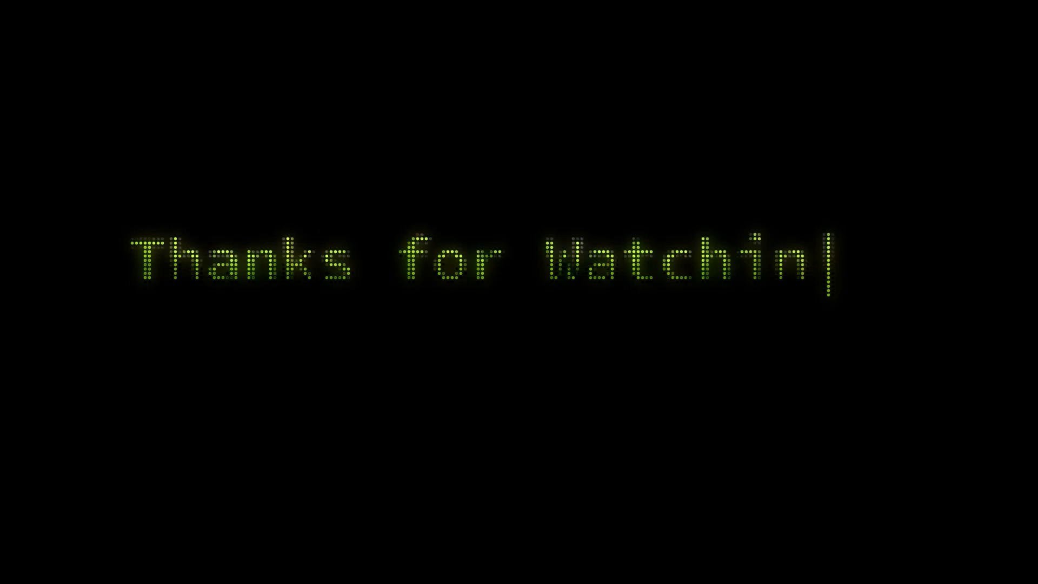